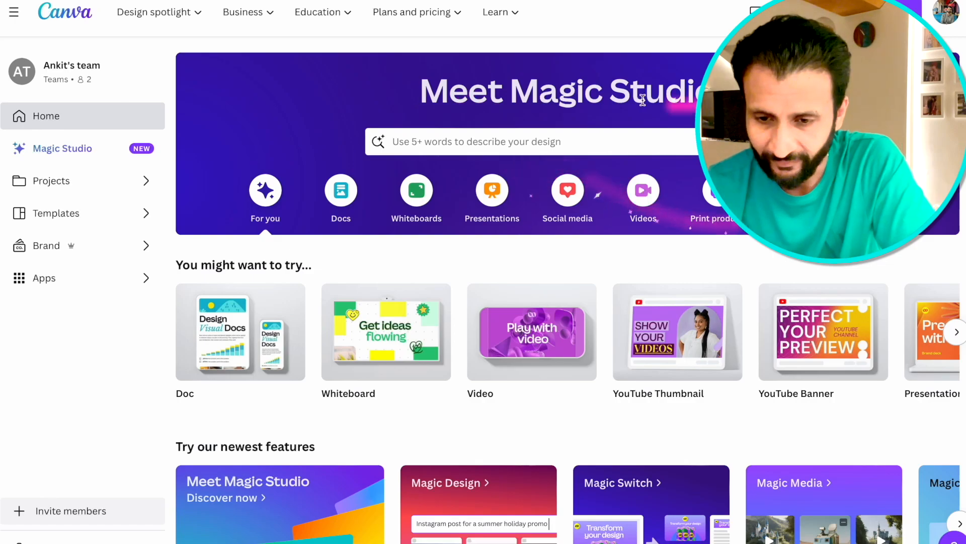
- Open the Magic Media app in a new 1920 × 1080 px Video design, ready for text-to-video generation
{"action": "scroll", "coordinate": [519, 355], "scroll_direction": "down", "scroll_amount": 1}
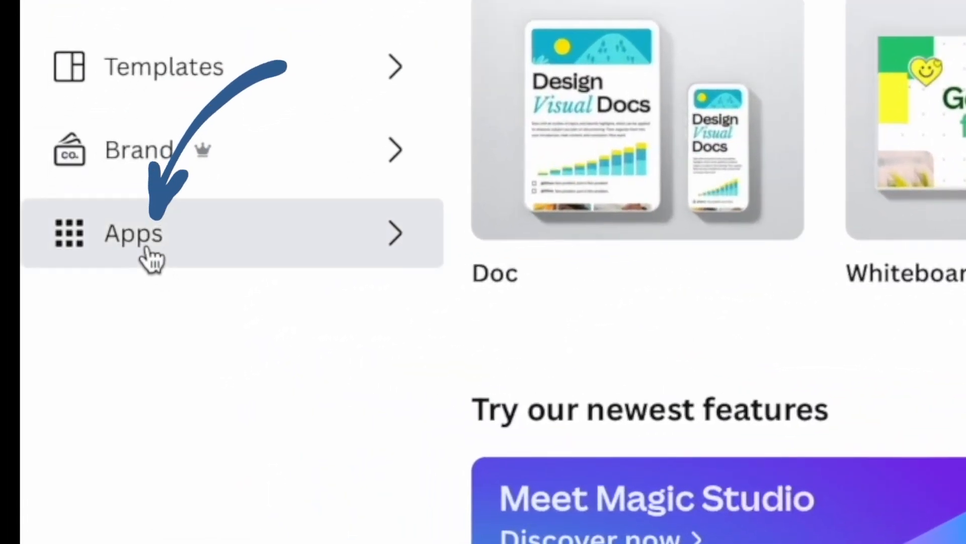
{"action": "left_click", "coordinate": [151, 259]}
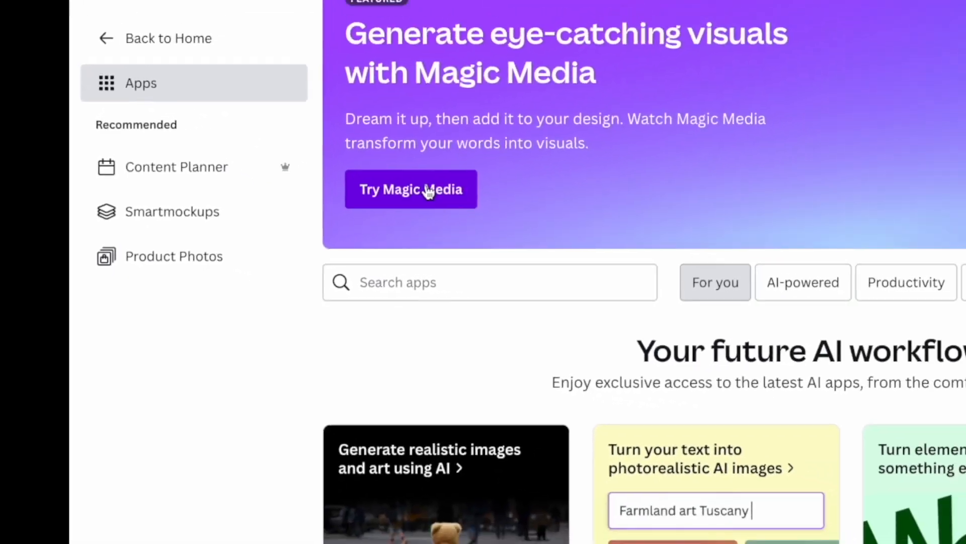
{"action": "left_click", "coordinate": [664, 103]}
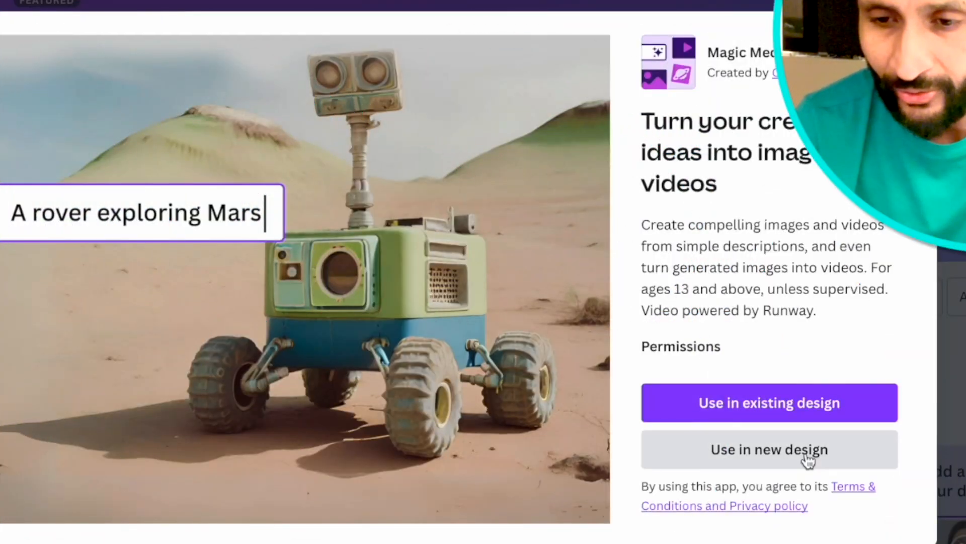
{"action": "left_click", "coordinate": [808, 461]}
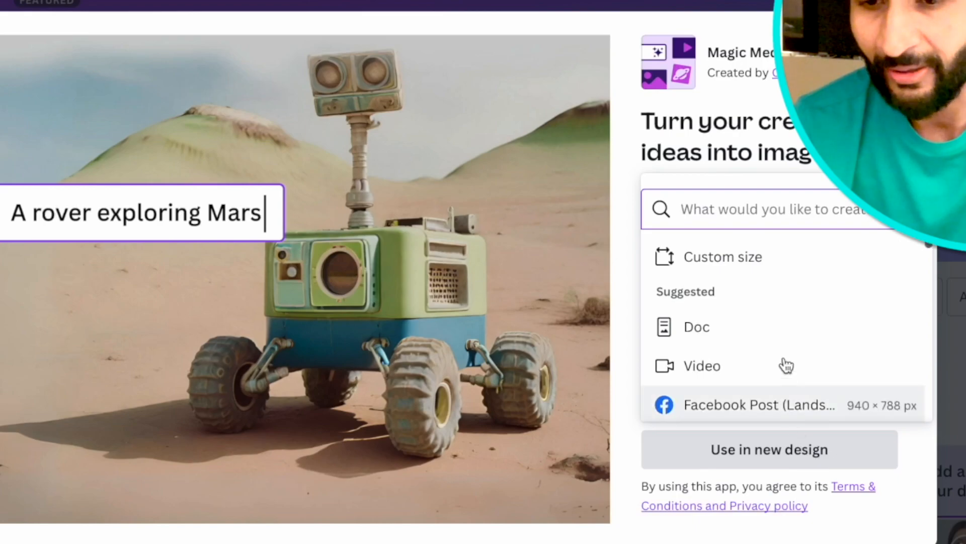
{"action": "scroll", "coordinate": [785, 373], "scroll_direction": "down", "scroll_amount": 2}
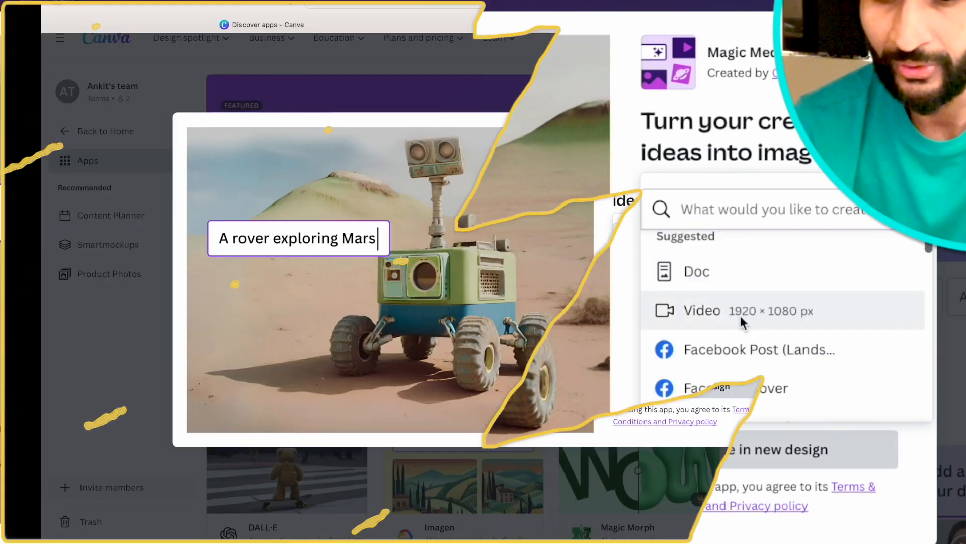
{"action": "left_click", "coordinate": [740, 320]}
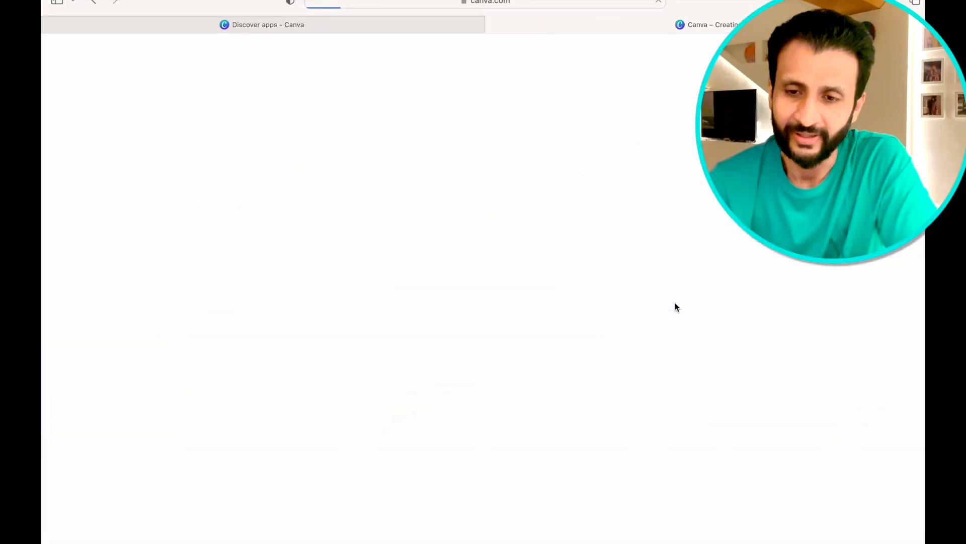
{"action": "left_click", "coordinate": [224, 115]}
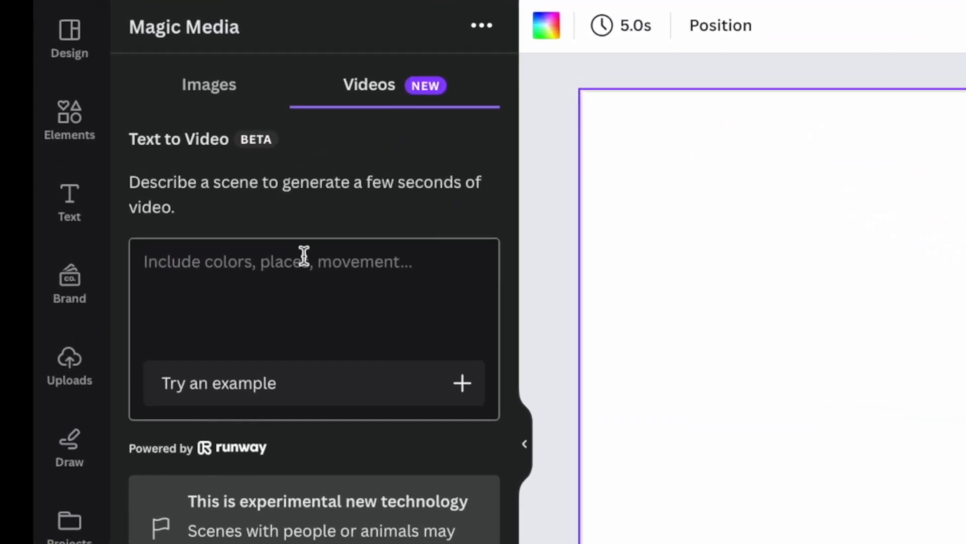
- Fill the text-to-video prompt with a suggested example and cycle through several other example prompts
{"action": "left_click", "coordinate": [225, 247]}
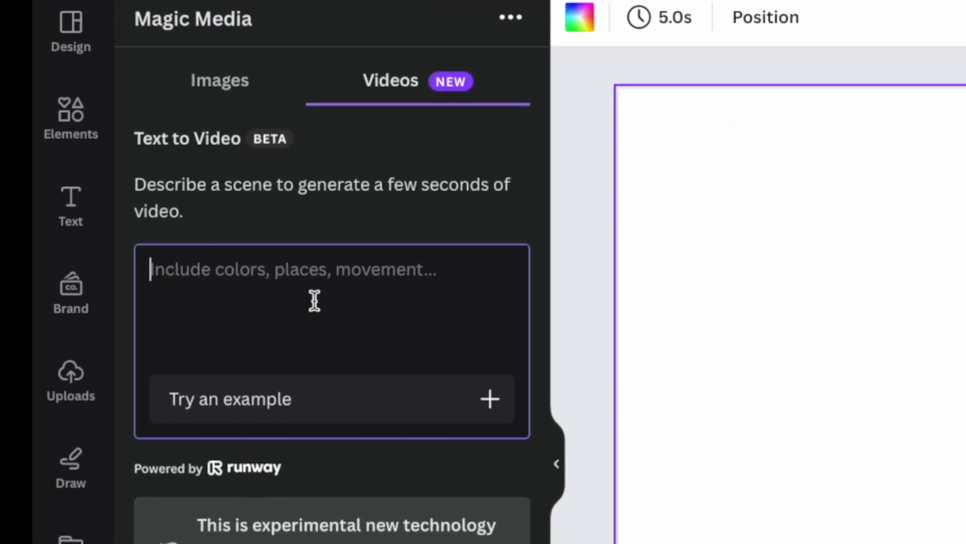
{"action": "left_click", "coordinate": [351, 410]}
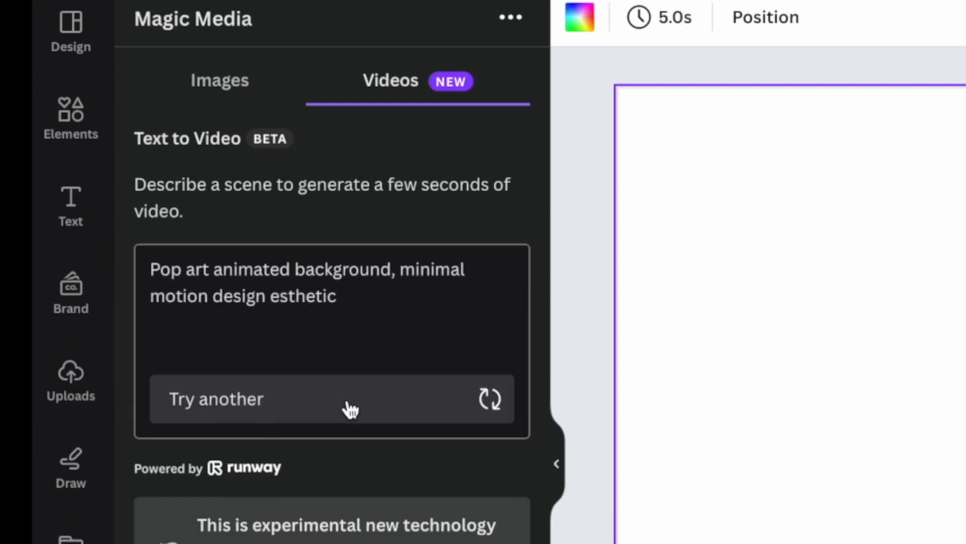
{"action": "left_click", "coordinate": [351, 409]}
{"action": "left_click", "coordinate": [351, 410]}
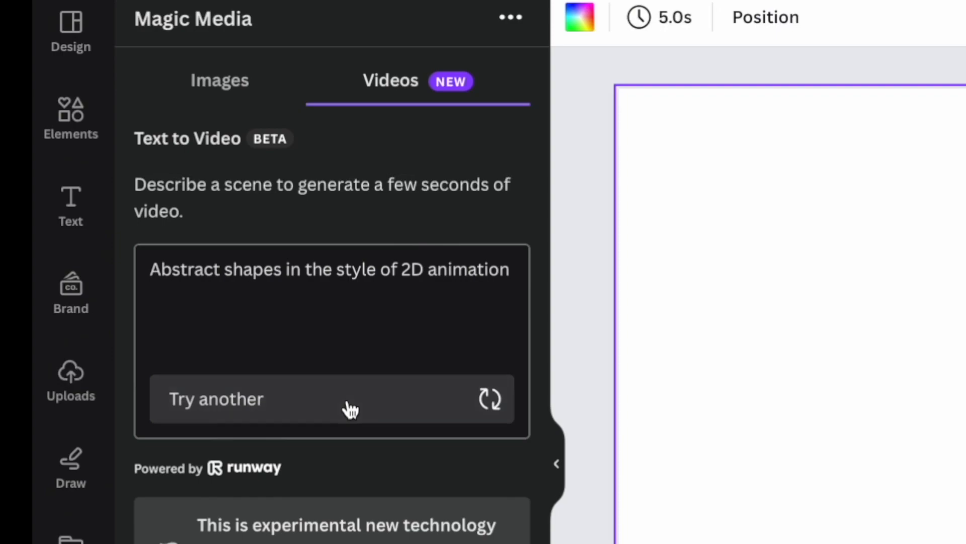
{"action": "left_click", "coordinate": [351, 409]}
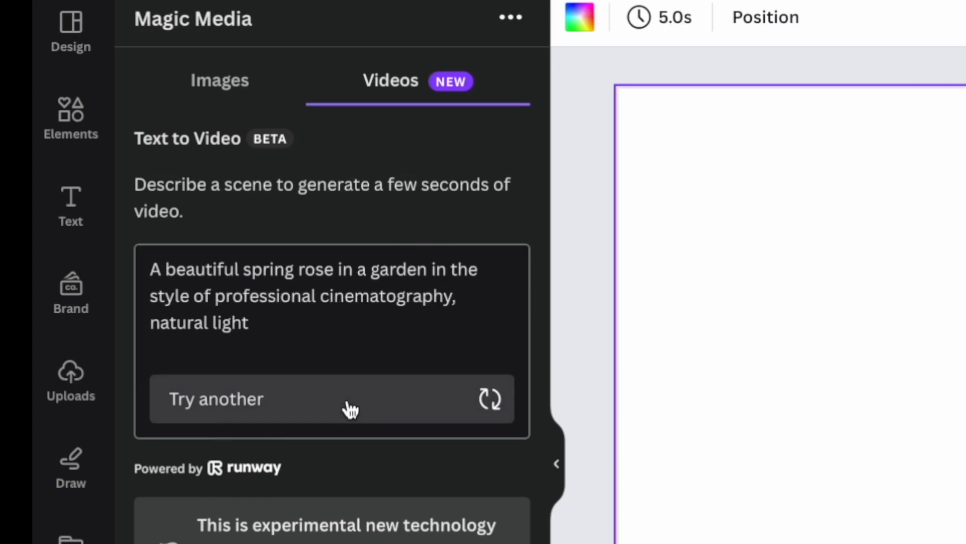
{"action": "left_click", "coordinate": [351, 409]}
{"action": "left_click", "coordinate": [350, 409]}
{"action": "left_click", "coordinate": [351, 410]}
{"action": "left_click", "coordinate": [346, 406]}
- Generate a video from the prompt "a red motorbike on mars" and set it as the page's background
{"action": "left_click", "coordinate": [436, 352]}
{"action": "key", "text": "ctrl+a"}
{"action": "type", "text": "a red "}
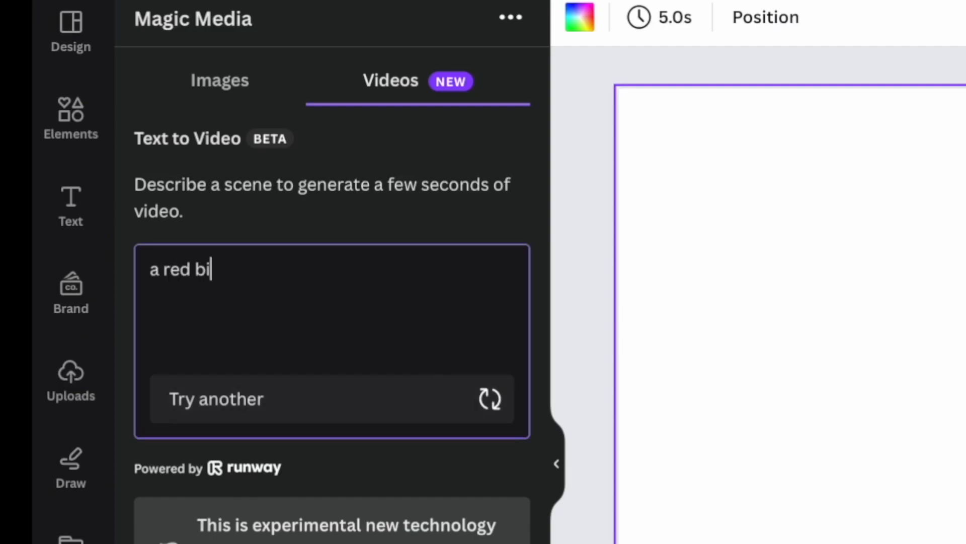
{"action": "type", "text": "motorbike on mars"}
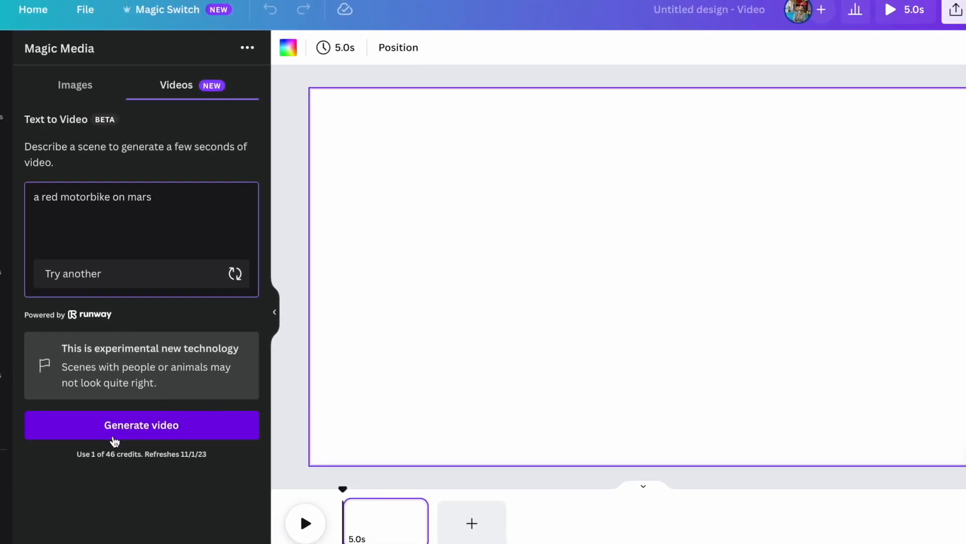
{"action": "left_click", "coordinate": [115, 441]}
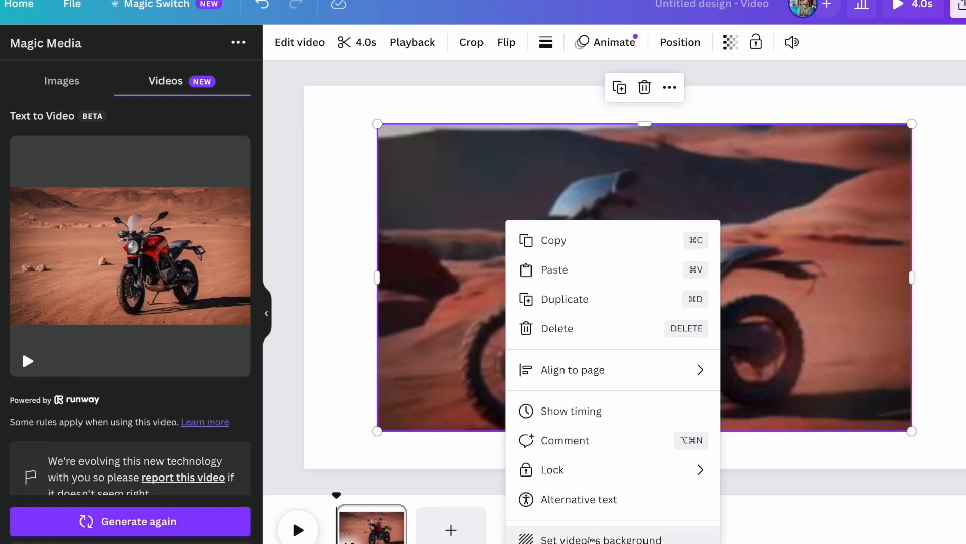
{"action": "left_click", "coordinate": [592, 539]}
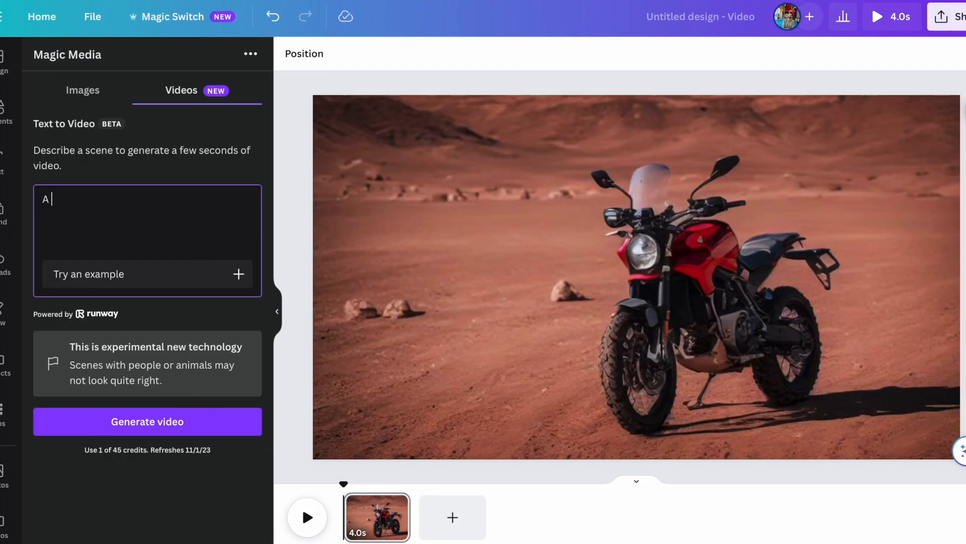
- Enter the text-to-video prompt "A red collared Truck driving on mars"
{"action": "type", "text": "red collared Tr"}
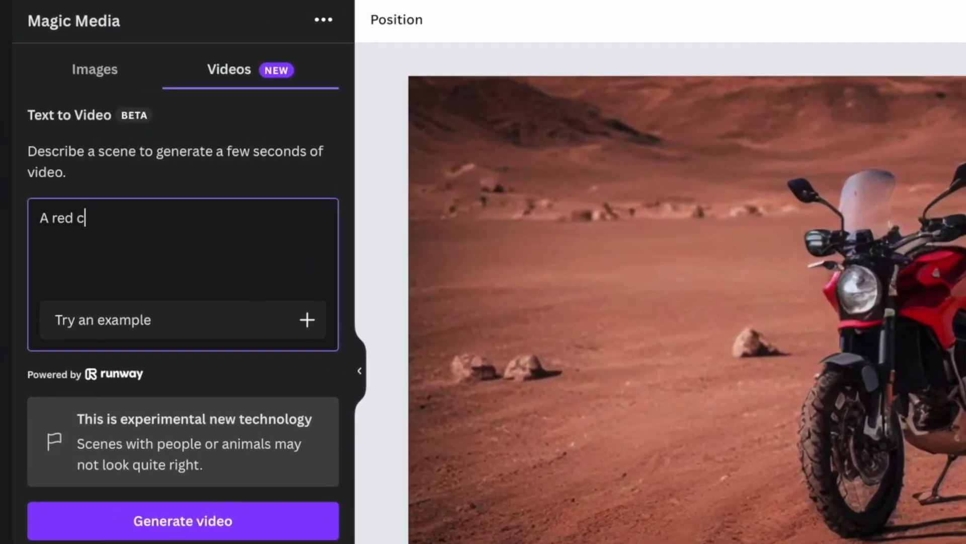
{"action": "type", "text": "uck on th"}
{"action": "type", "text": "e"}
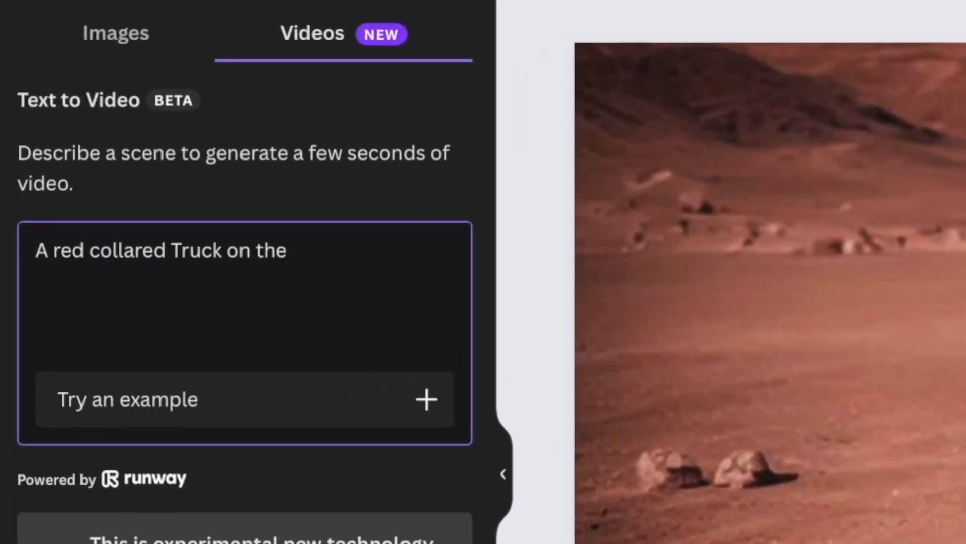
{"action": "key", "text": "BackSpace"}
{"action": "key", "text": "BackSpace"}
{"action": "key", "text": "BackSpace"}
{"action": "key", "text": "BackSpace"}
{"action": "key", "text": "BackSpace"}
{"action": "key", "text": "BackSpace"}
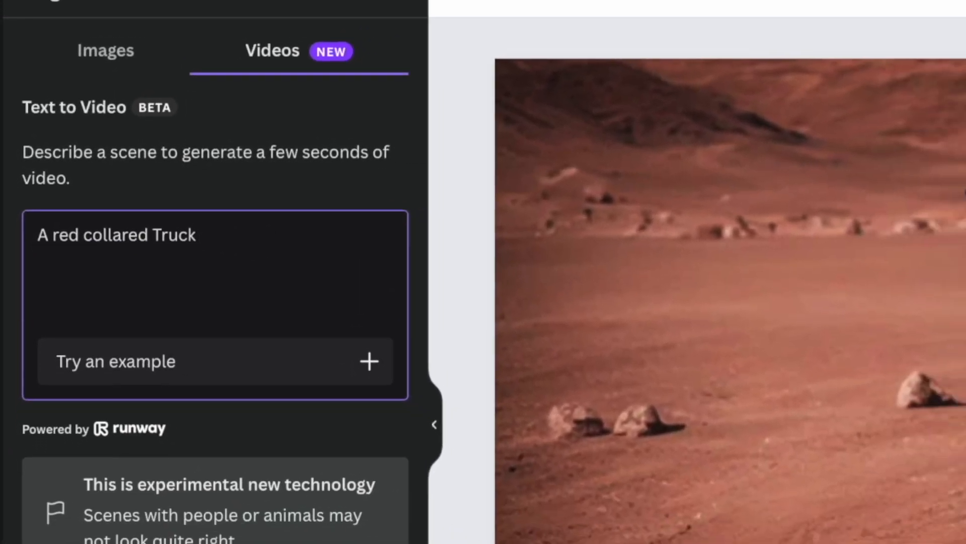
{"action": "type", "text": "driving on mars"}
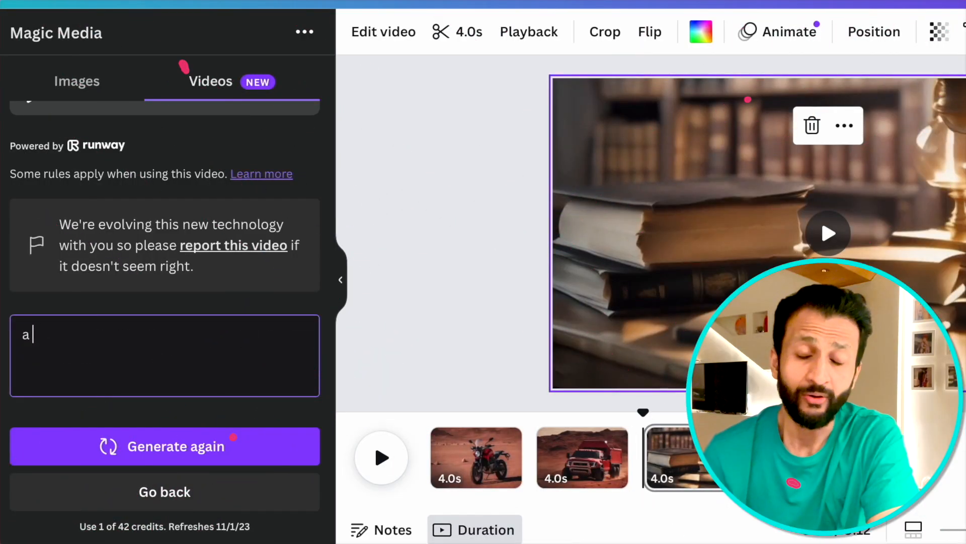
- Enter the video prompt "a river flowing in the woods, in the style of professional cinematography , cinematic scene"
{"action": "type", "text": "river flowing in the woods,"}
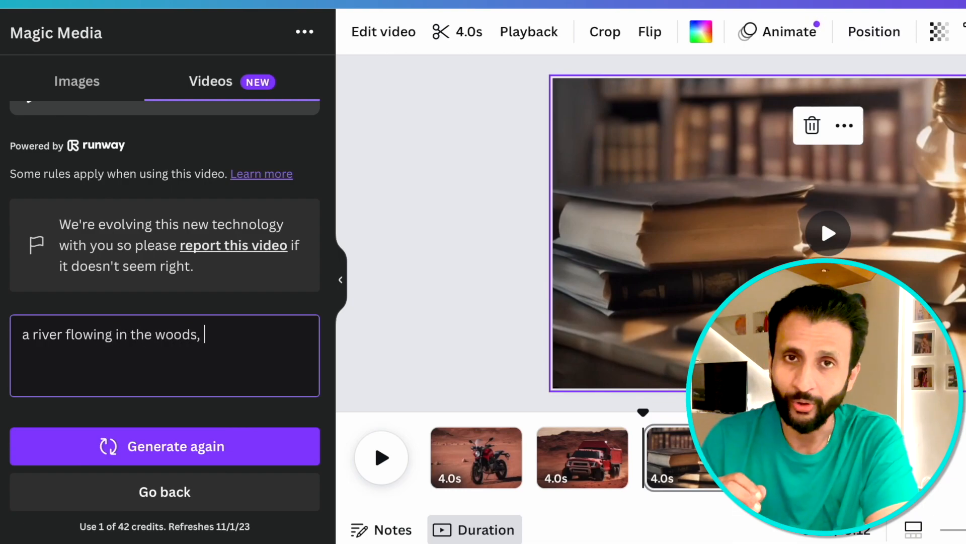
{"action": "type", "text": "i"}
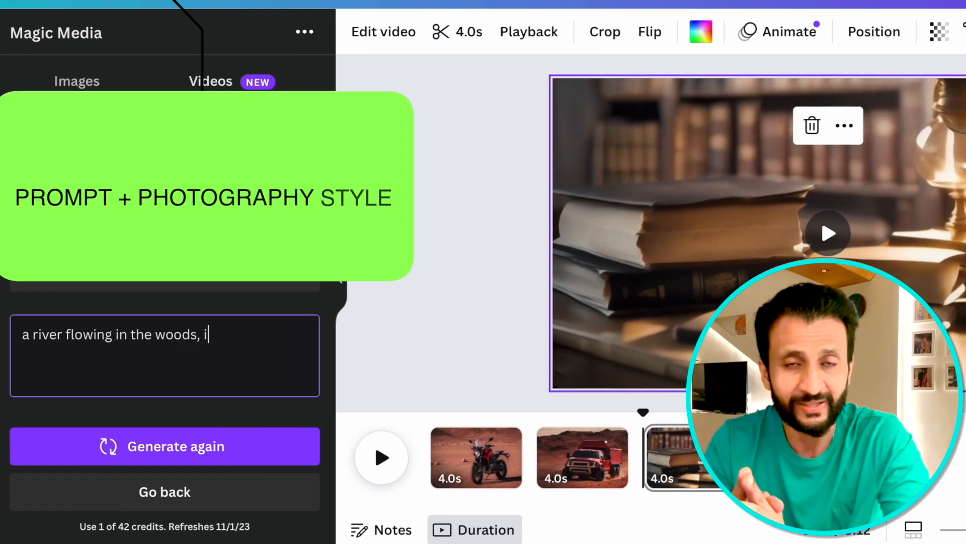
{"action": "type", "text": "n the style of pr"}
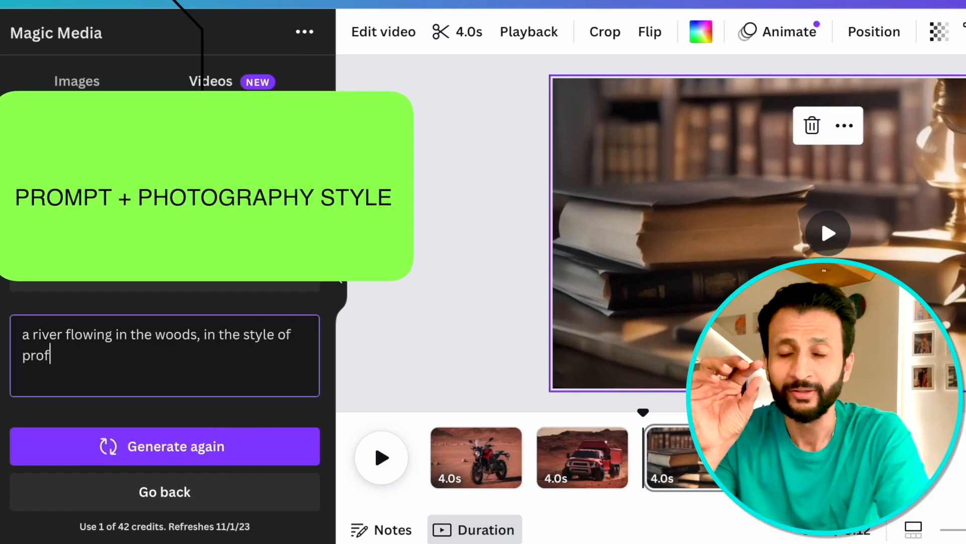
{"action": "type", "text": "ofessional cinem"}
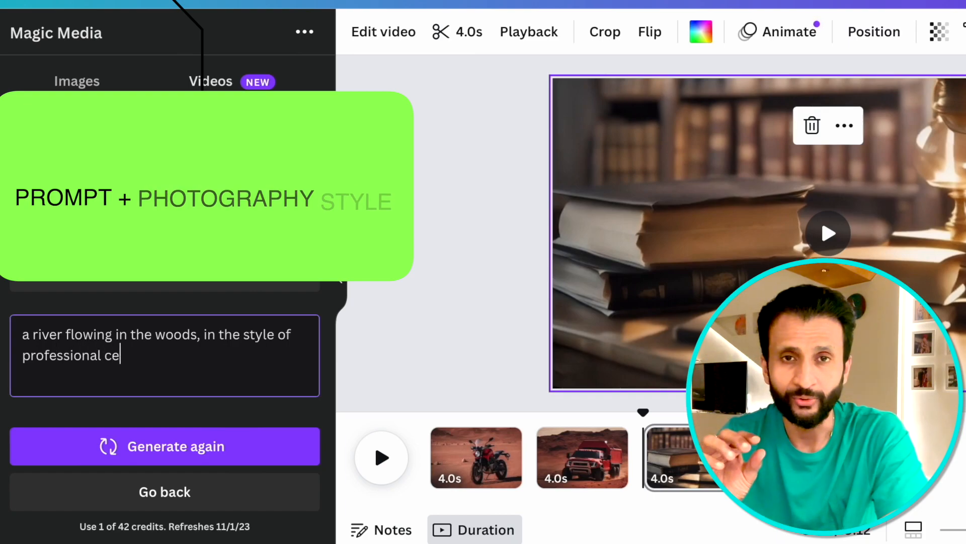
{"action": "type", "text": "ator"}
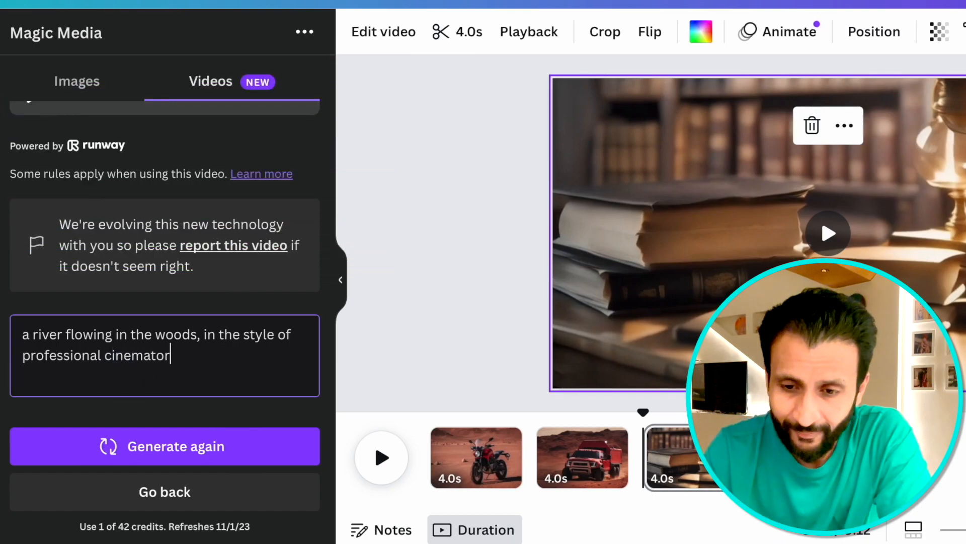
{"action": "key", "text": "BackSpace"}
{"action": "type", "text": "graphy , c"}
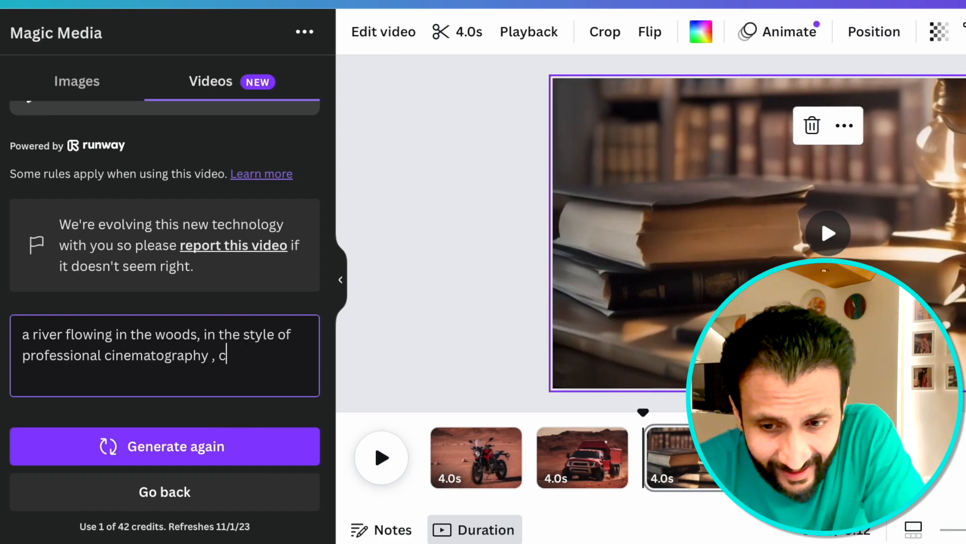
{"action": "type", "text": "inematic sc"}
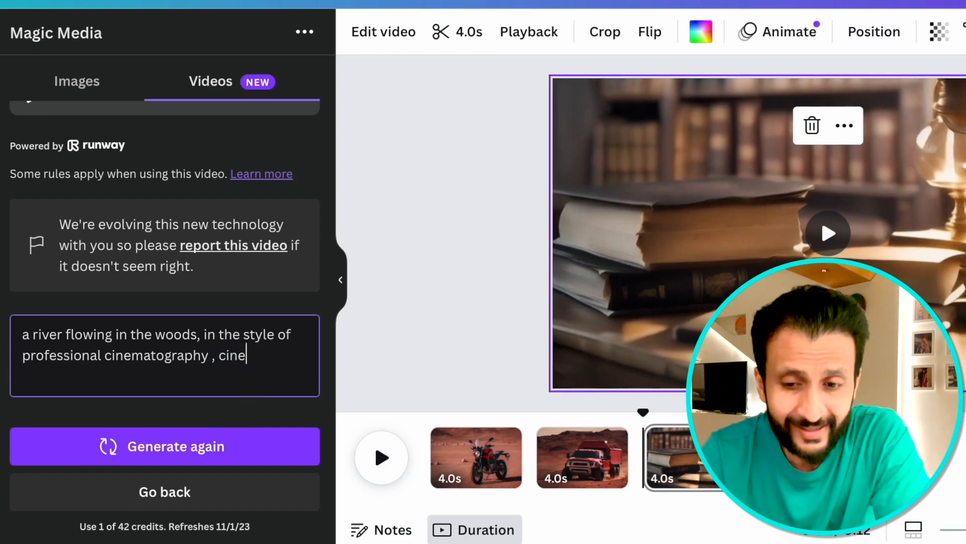
{"action": "type", "text": "ene"}
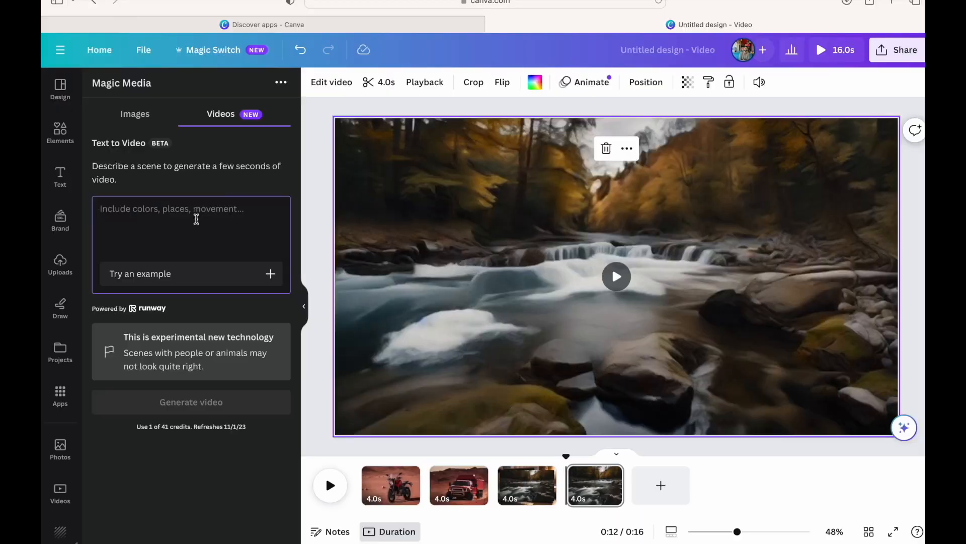
- Enter a text-to-video prompt asking for a "Drone Camera Style video" of a snow capped mountain
{"action": "type", "text": "Dr"}
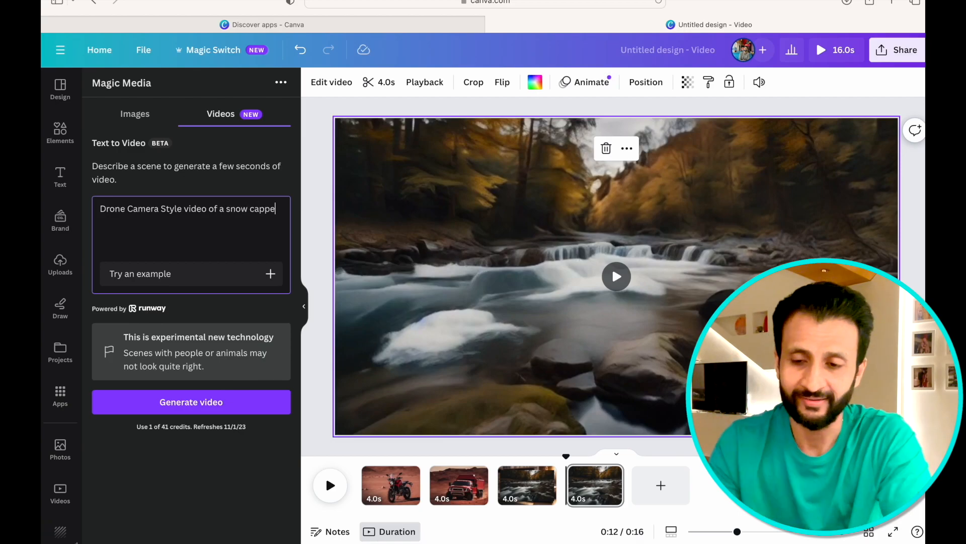
{"action": "type", "text": "mount"}
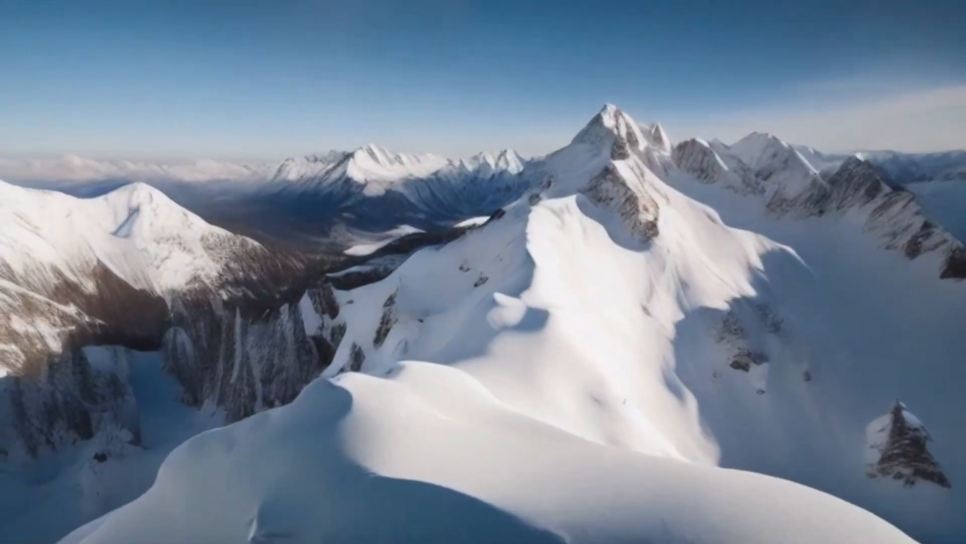
- Enter the text-to-video prompt "a tiger walking, wide len" to request a wide-lens shot
{"action": "type", "text": "a tiger walking, wide"}
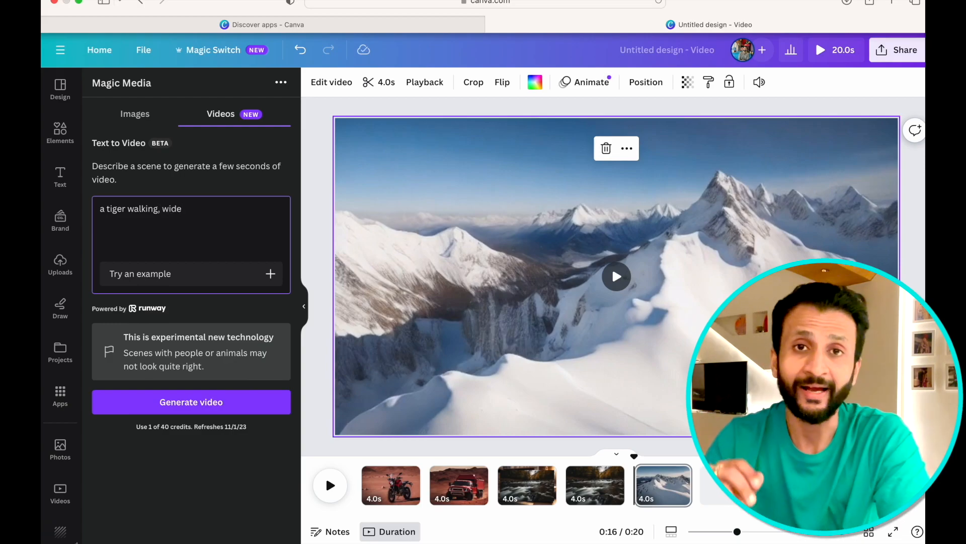
{"action": "type", "text": "len"}
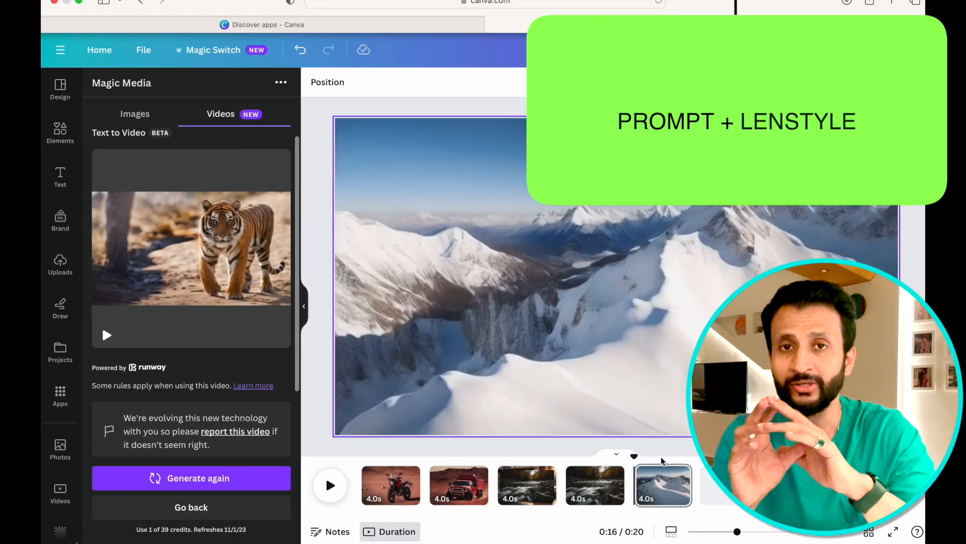
- Add a new page after the mountain clip, place the generated tiger video on it as the background and preview it
{"action": "left_click", "coordinate": [725, 485]}
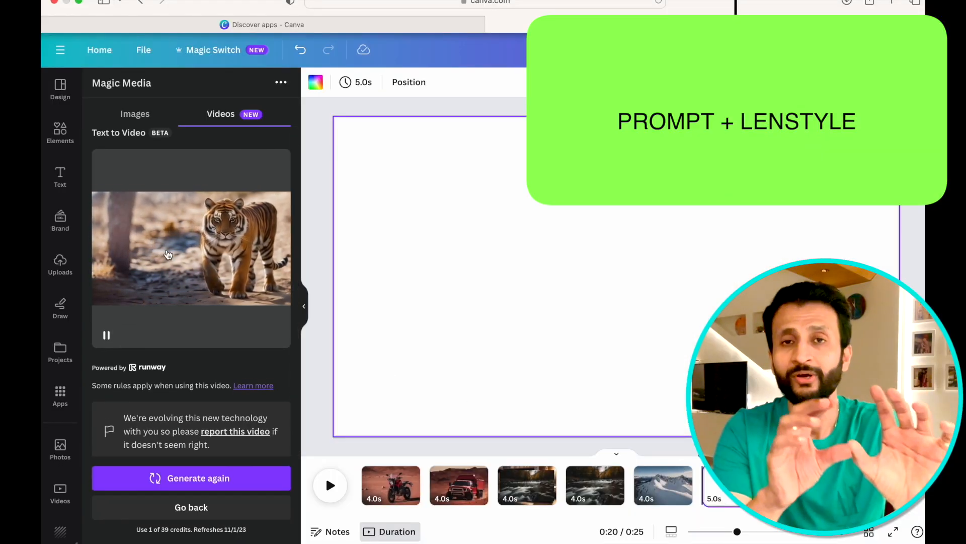
{"action": "left_click", "coordinate": [168, 254]}
{"action": "right_click", "coordinate": [537, 267]}
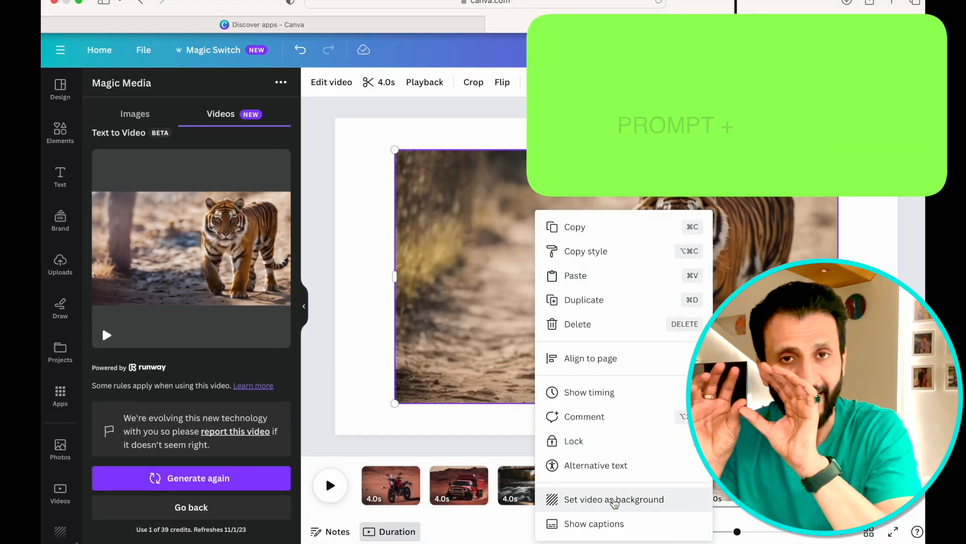
{"action": "left_click", "coordinate": [615, 499]}
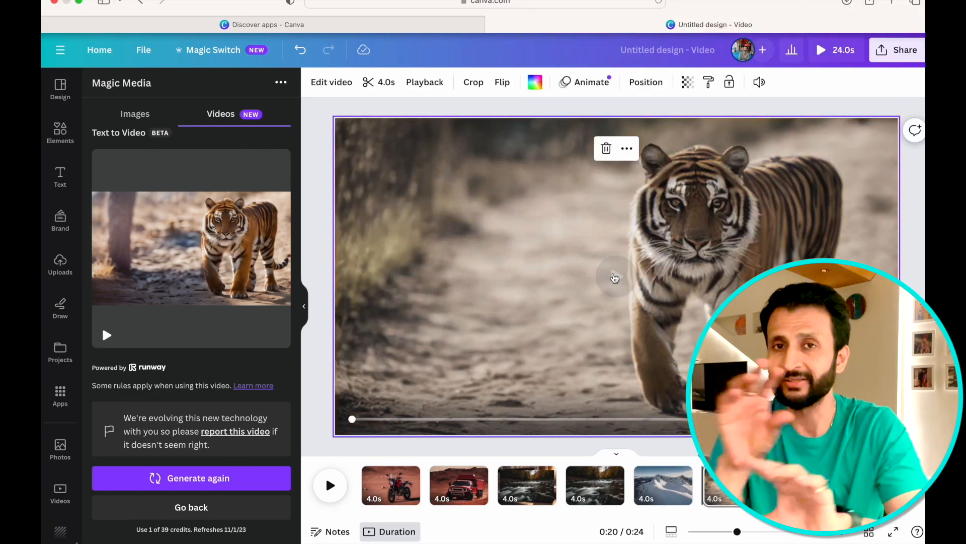
{"action": "left_click", "coordinate": [615, 277]}
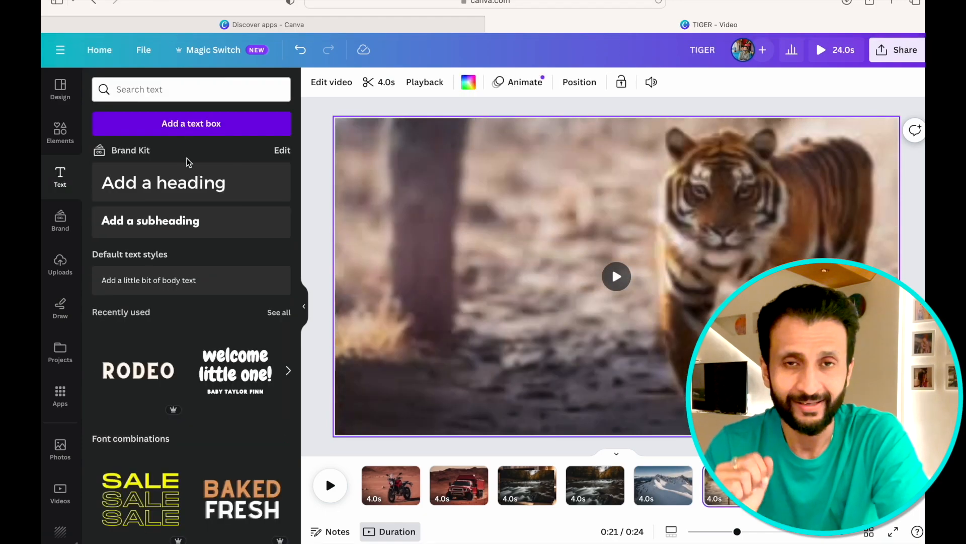
- Add the heading "SAVE THE TIGER" to the tiger page and open the Magic Morph app for it
{"action": "left_click", "coordinate": [192, 181]}
{"action": "type", "text": "THE TIGER"}
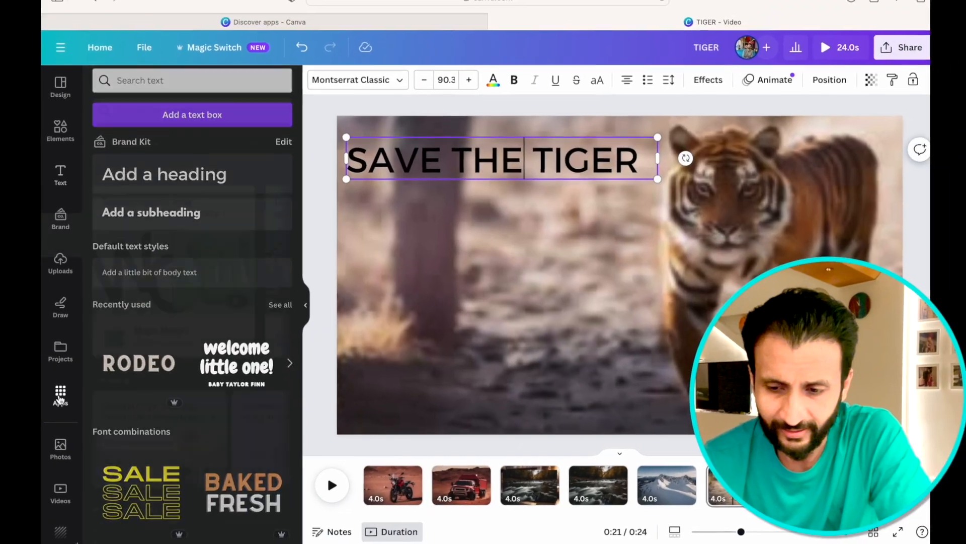
{"action": "left_click", "coordinate": [80, 355]}
{"action": "left_click", "coordinate": [190, 288]}
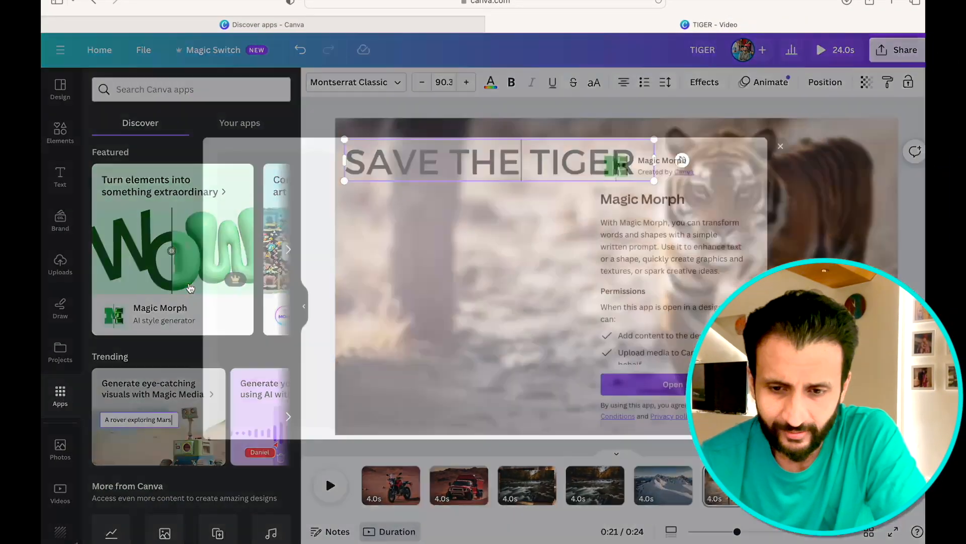
{"action": "left_click", "coordinate": [683, 394]}
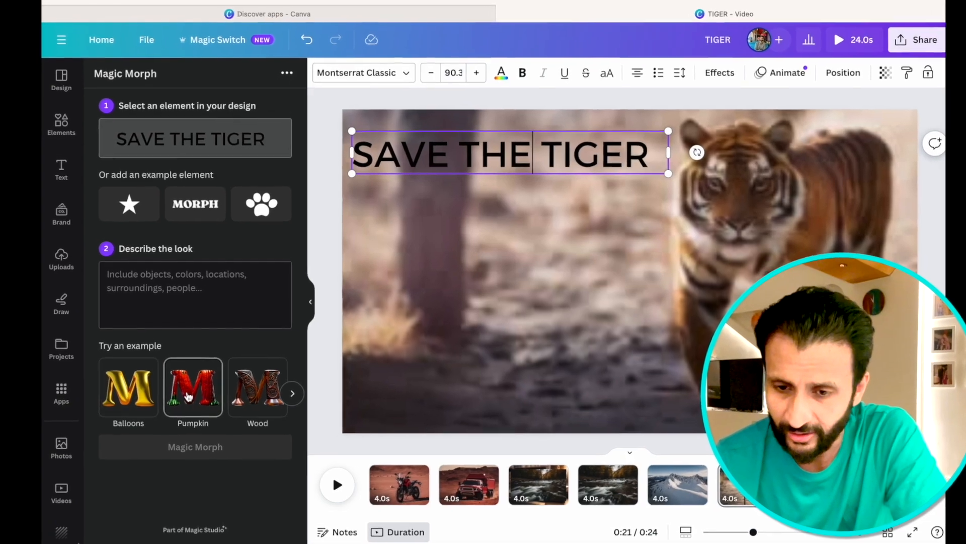
- Browse the Magic Morph example looks and choose the Jewels style for the heading
{"action": "left_click", "coordinate": [292, 393]}
{"action": "left_click", "coordinate": [291, 394]}
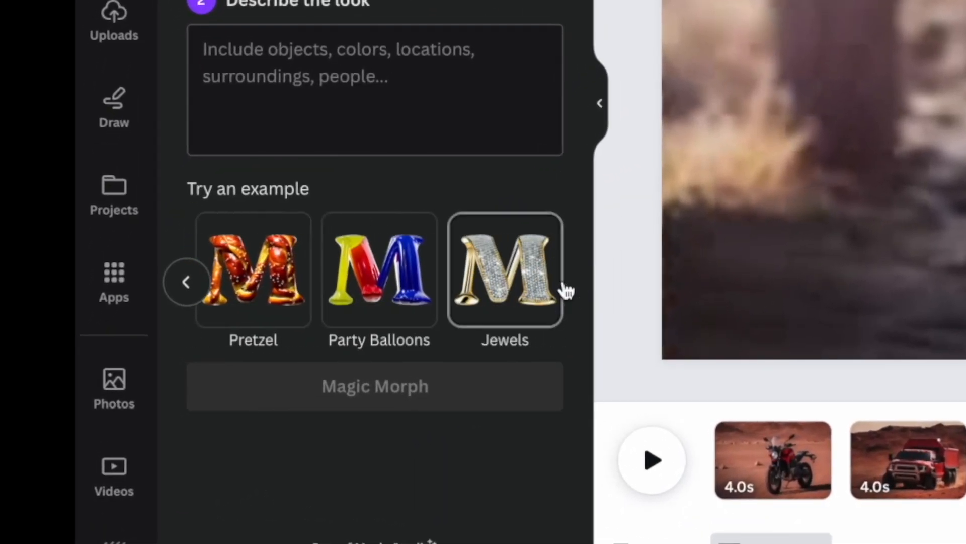
{"action": "left_click", "coordinate": [563, 288]}
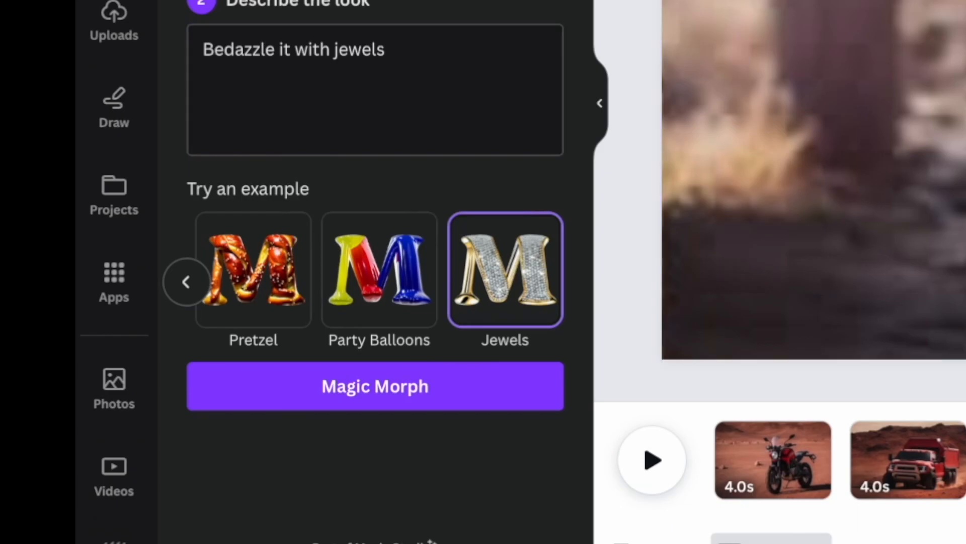
- Try the star and MORPH example elements on the page and delete both
{"action": "left_click", "coordinate": [822, 239]}
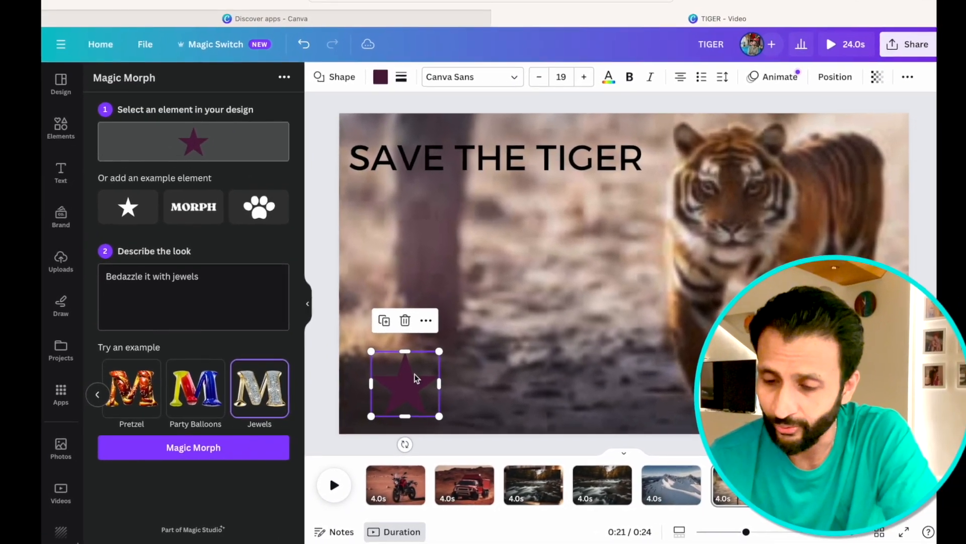
{"action": "key", "text": "Delete"}
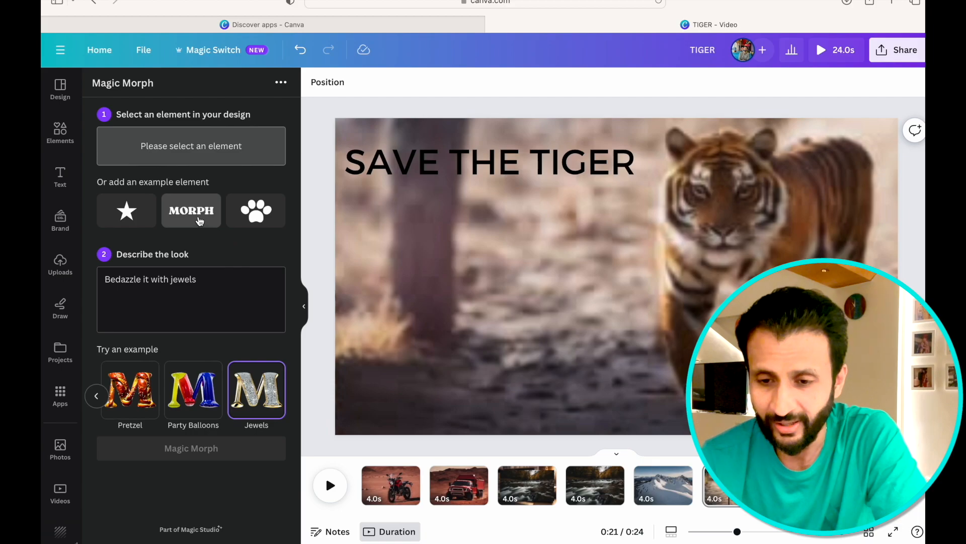
{"action": "left_click", "coordinate": [200, 221]}
{"action": "key", "text": "BackSpace"}
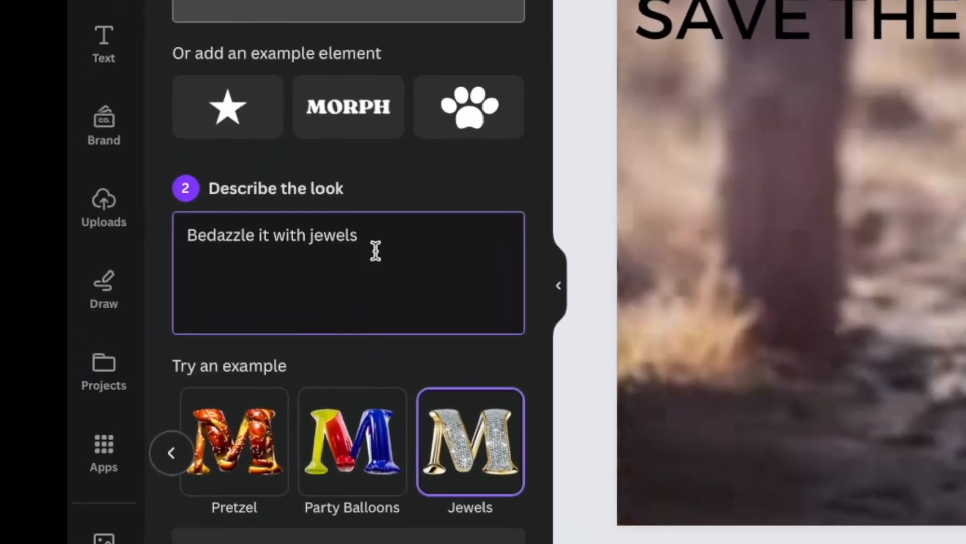
- Replace the look description with "Yellow and Black" and generate Magic Morph versions of the "SAVE THE TIGER" heading
{"action": "key", "text": "ctrl+a"}
{"action": "key", "text": "BackSpace"}
{"action": "type", "text": "Y"}
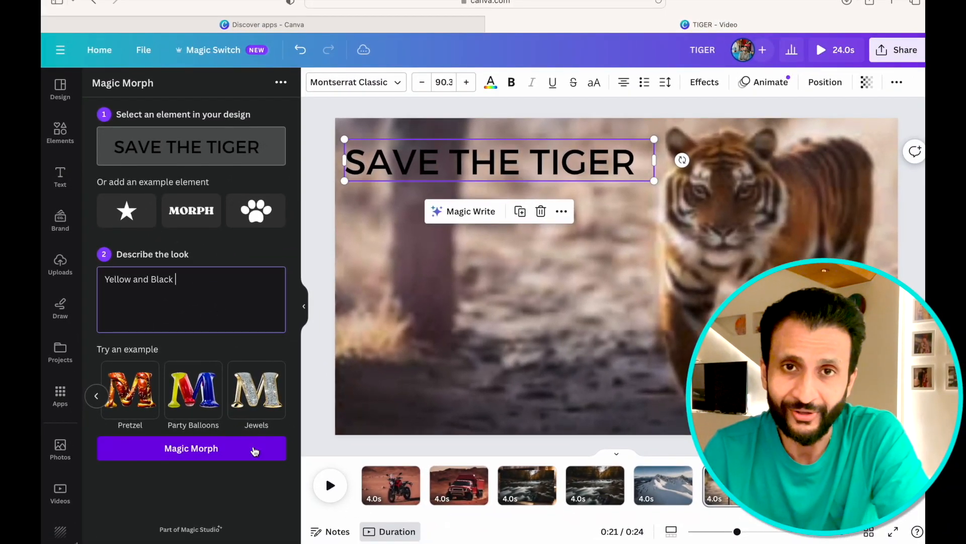
{"action": "left_click", "coordinate": [255, 451]}
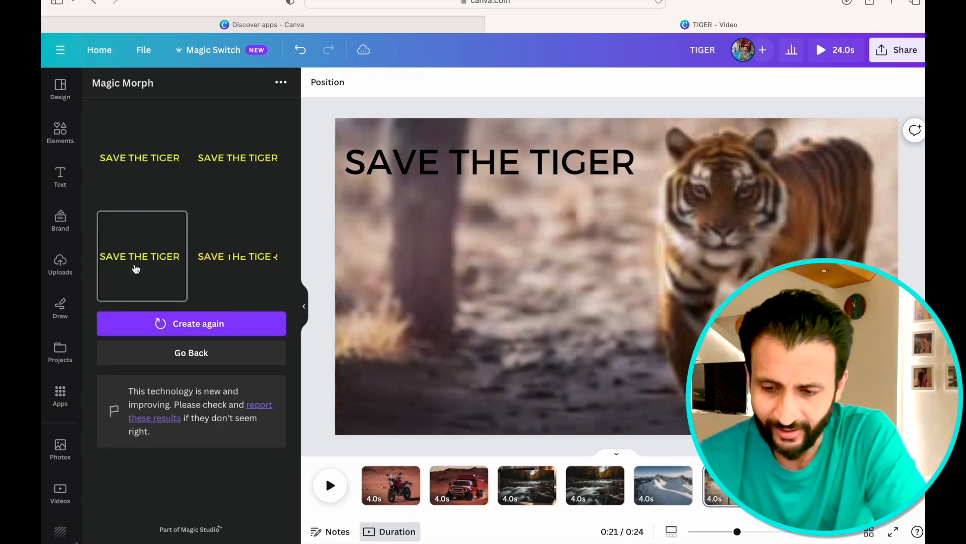
- Place the yellow text with partly black letters on the page, deleting the extra morphed copy and the original black heading
{"action": "left_click", "coordinate": [237, 271]}
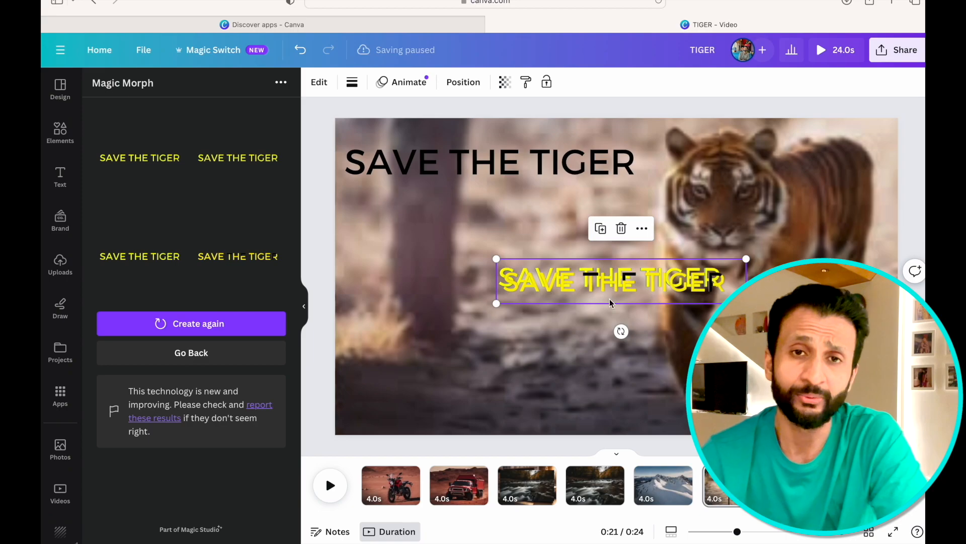
{"action": "left_click_drag", "start_coordinate": [611, 295], "coordinate": [573, 359]}
{"action": "left_click", "coordinate": [657, 270]}
{"action": "key", "text": "Delete"}
{"action": "left_click", "coordinate": [554, 166]}
{"action": "key", "text": "Delete"}
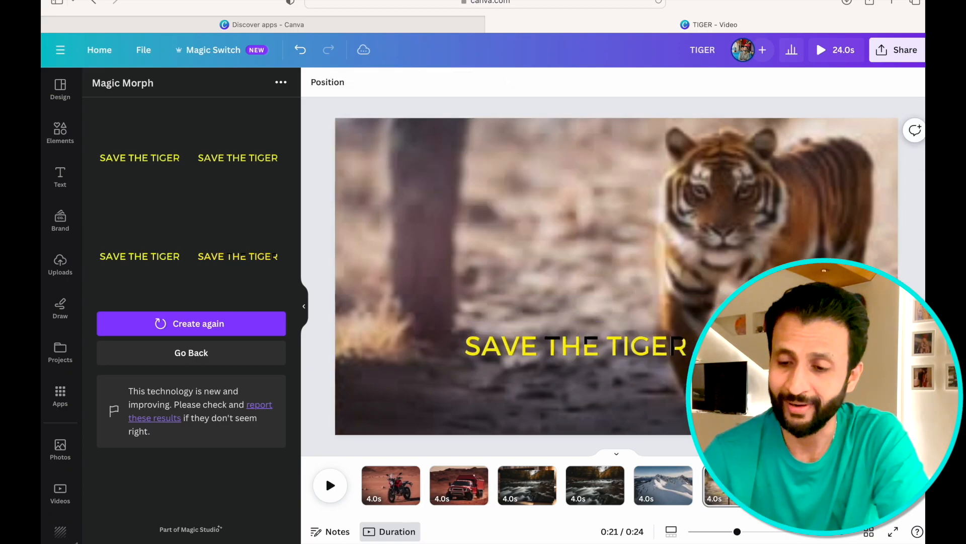
- Move the yellow and black "SAVE THE TIGER" text to the lower left of the tiger clip and preview it full screen
{"action": "left_click", "coordinate": [522, 346]}
{"action": "left_click_drag", "start_coordinate": [522, 346], "coordinate": [431, 173]}
{"action": "left_click", "coordinate": [649, 229]}
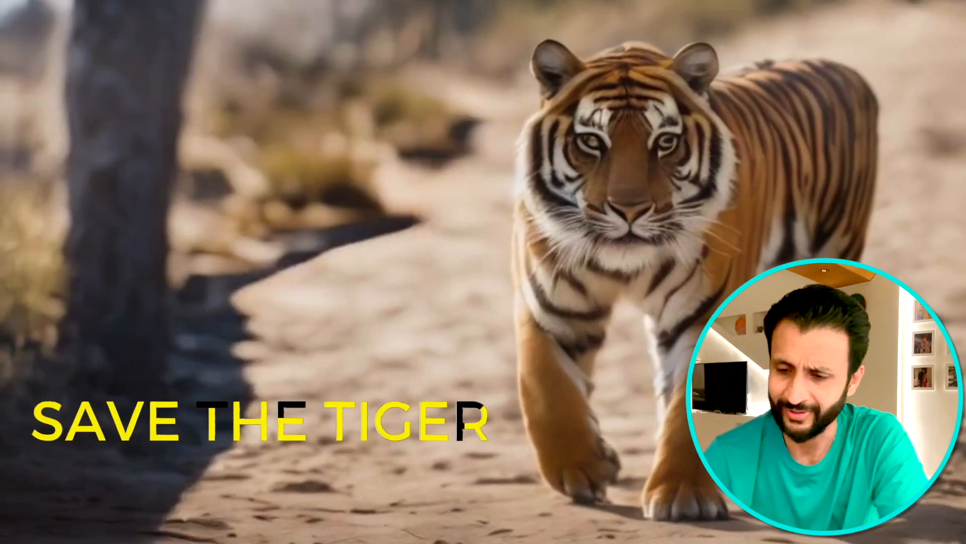